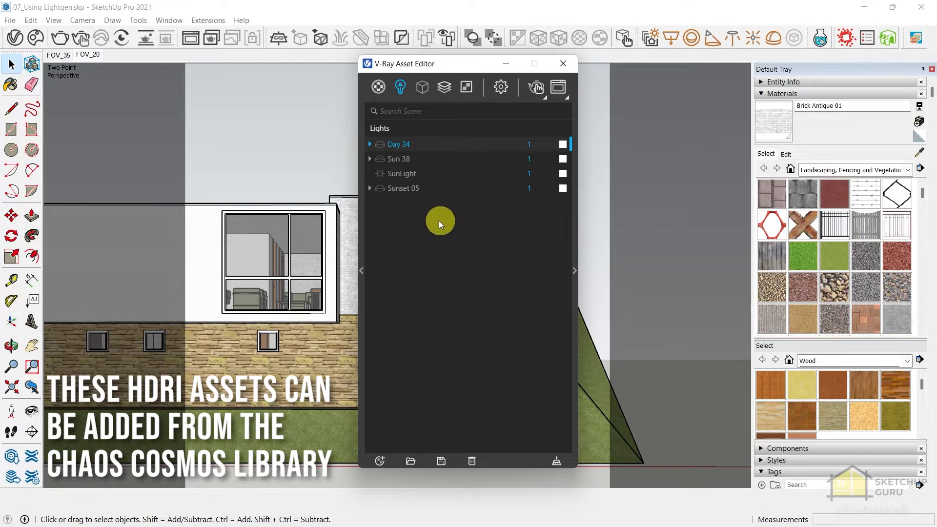
# Close the Asset Editor, open Light Gen and choose HDR as the light source for the exterior scene.
pyautogui.click(566, 66)
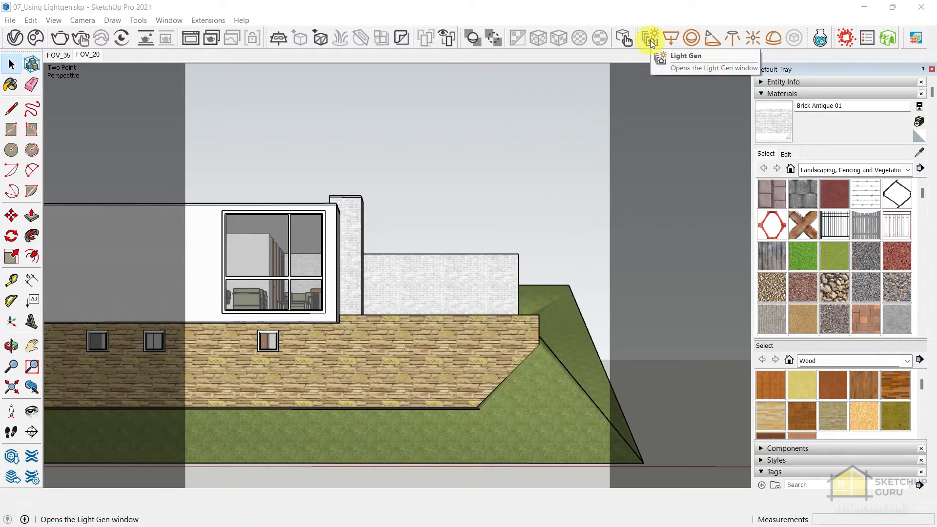
pyautogui.click(649, 39)
pyautogui.moveTo(263, 81); pyautogui.dragTo(308, 46)
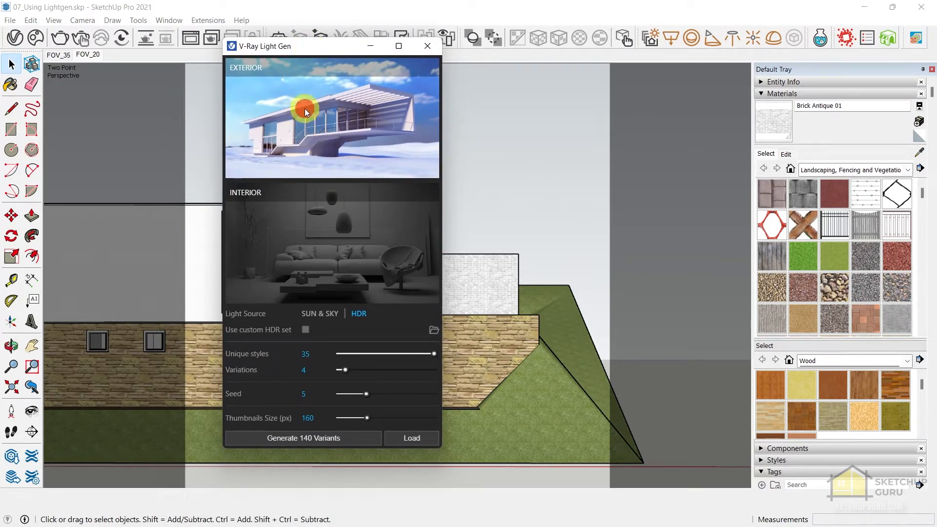
pyautogui.click(358, 314)
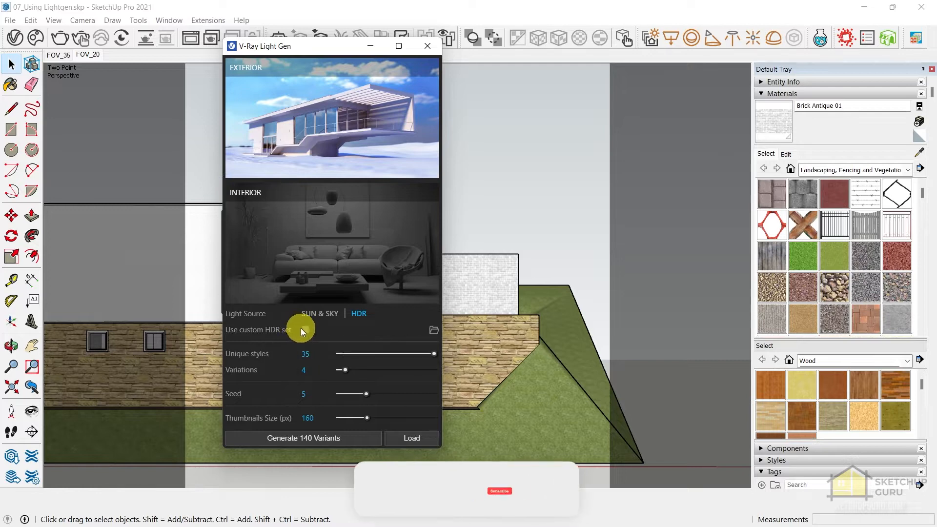
pyautogui.click(303, 329)
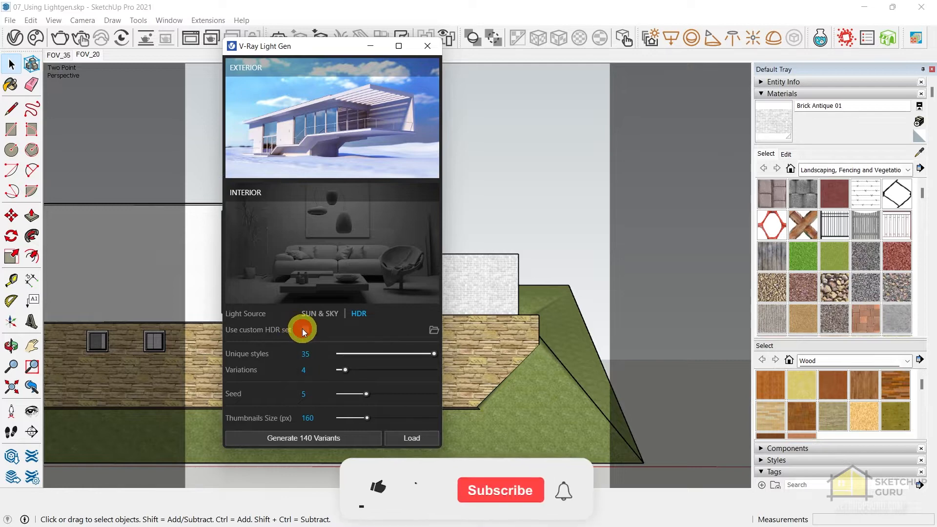
pyautogui.click(434, 330)
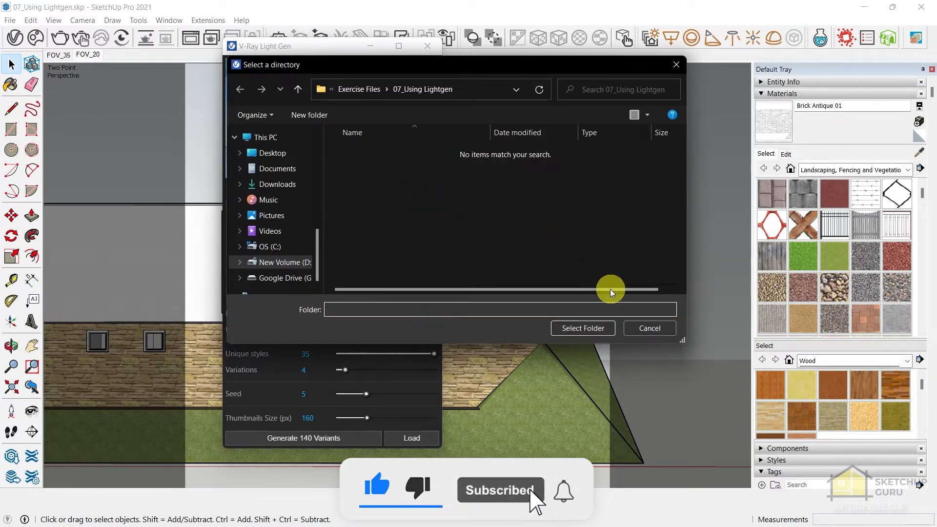
pyautogui.click(642, 330)
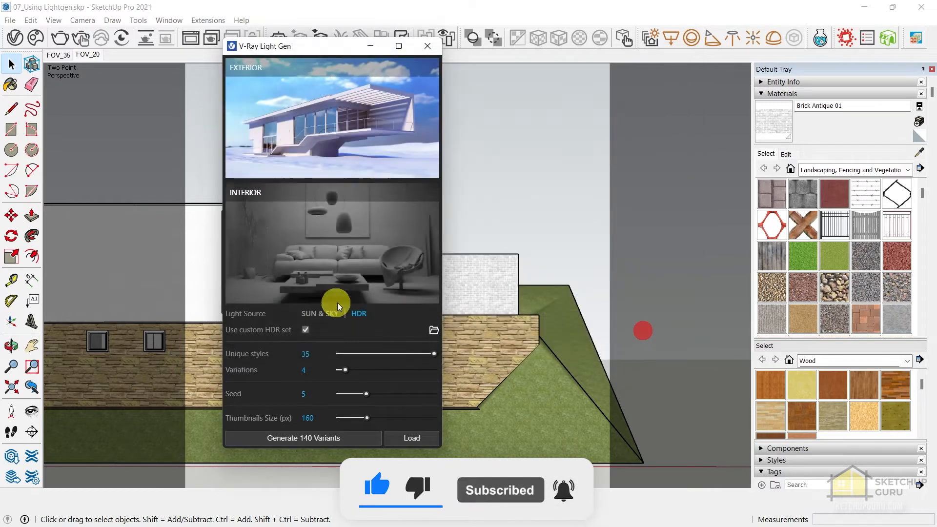
pyautogui.click(306, 329)
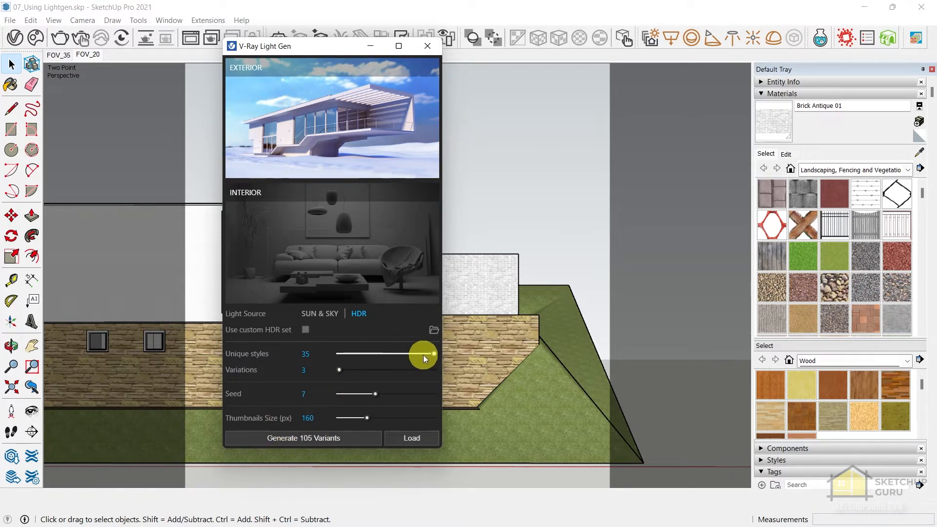
# Set the unique styles to 14, adjust the variations and seed, and generate the lighting variants.
pyautogui.moveTo(423, 355); pyautogui.dragTo(382, 353)
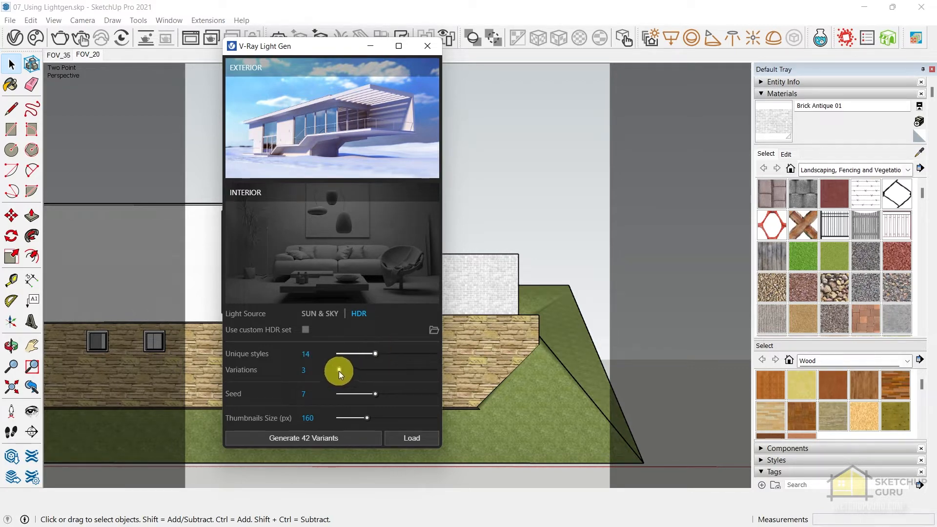
pyautogui.moveTo(338, 371); pyautogui.dragTo(370, 393)
pyautogui.click(297, 438)
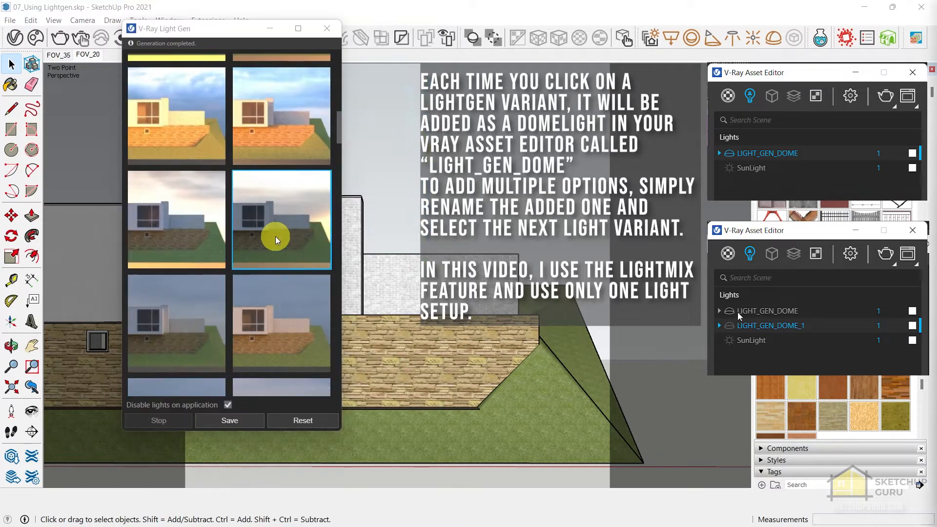
# Examine the generated lighting variants and the option for disabling lights on application.
pyautogui.scroll(-2, 268, 238)
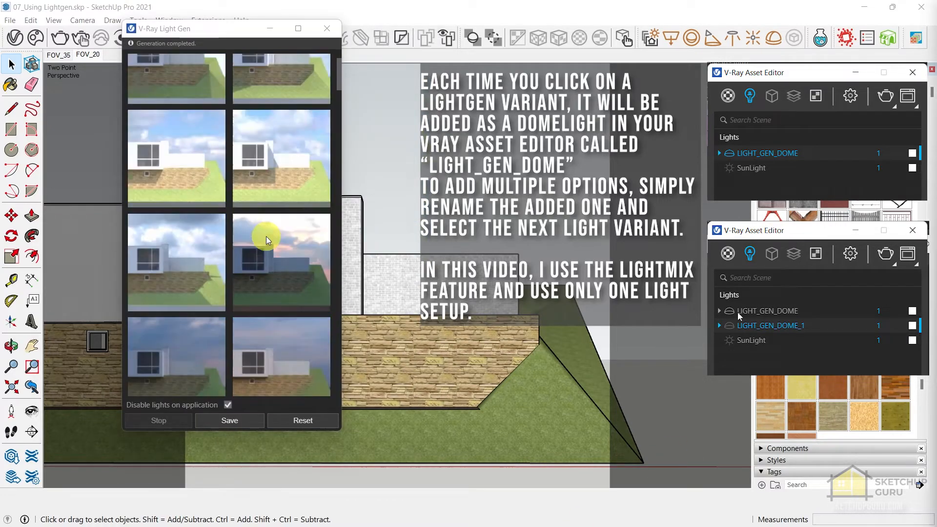
pyautogui.scroll(2, 265, 239)
pyautogui.scroll(-3, 267, 240)
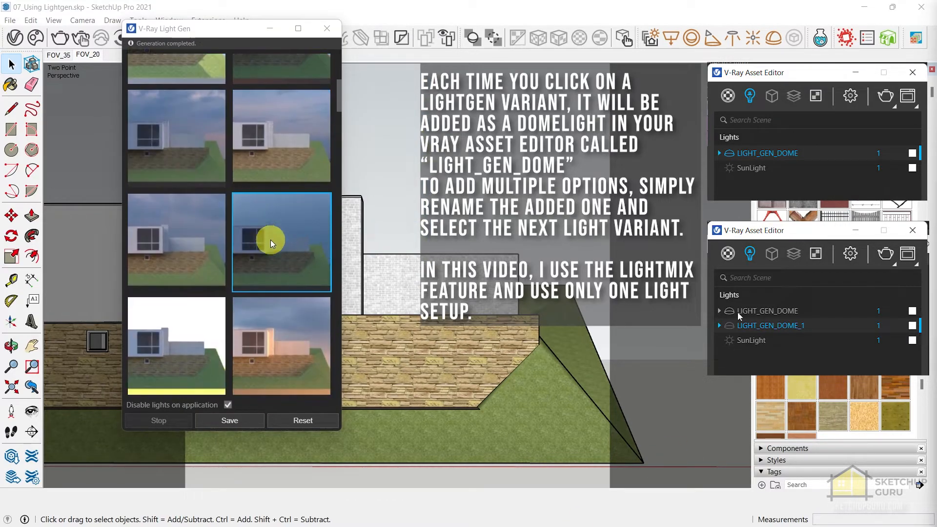
pyautogui.click(273, 242)
pyautogui.scroll(-20, 272, 241)
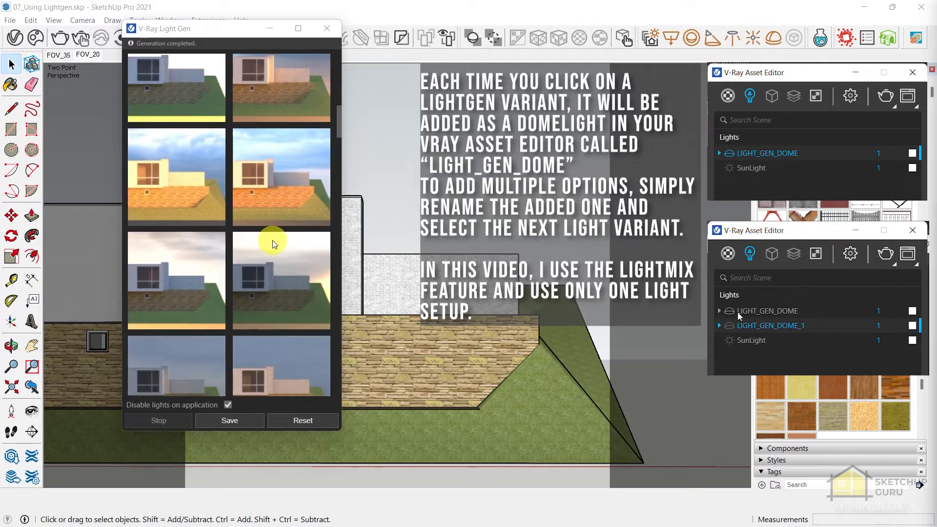
pyautogui.scroll(-5, 263, 227)
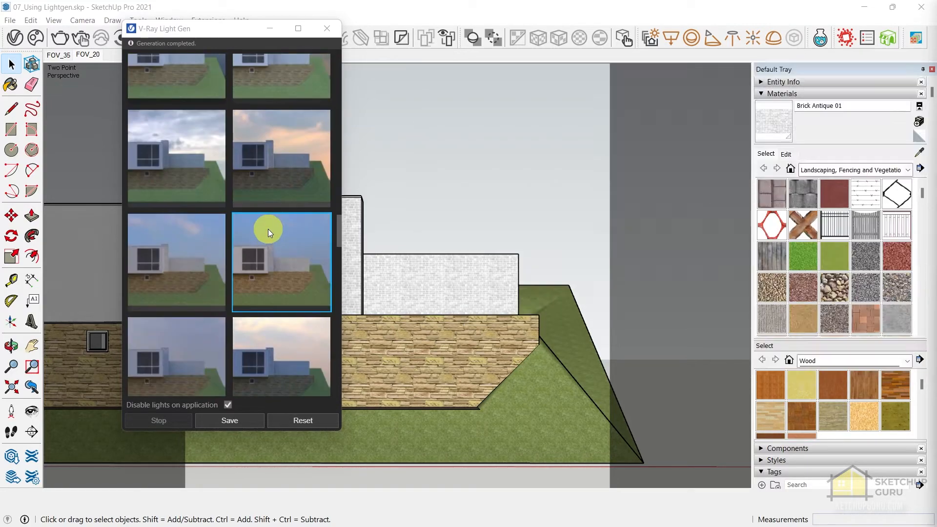
pyautogui.click(225, 182)
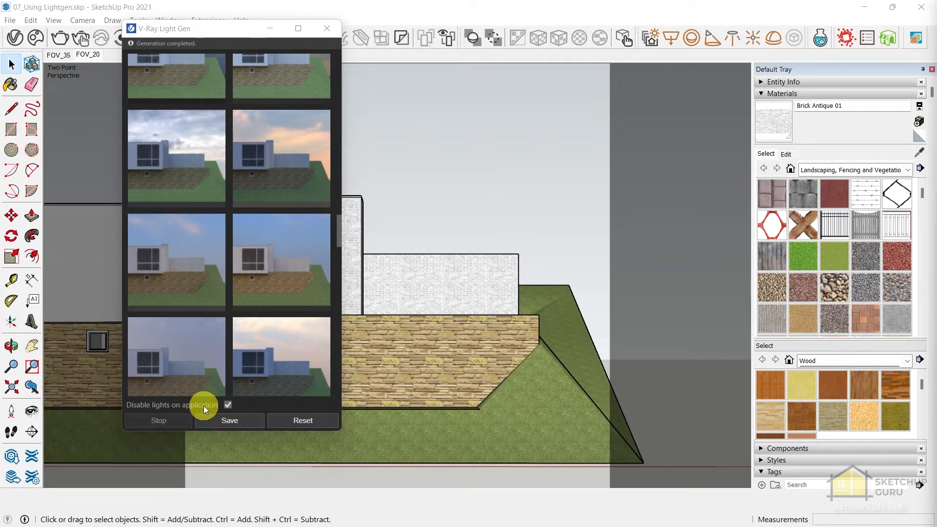
pyautogui.moveTo(233, 405)
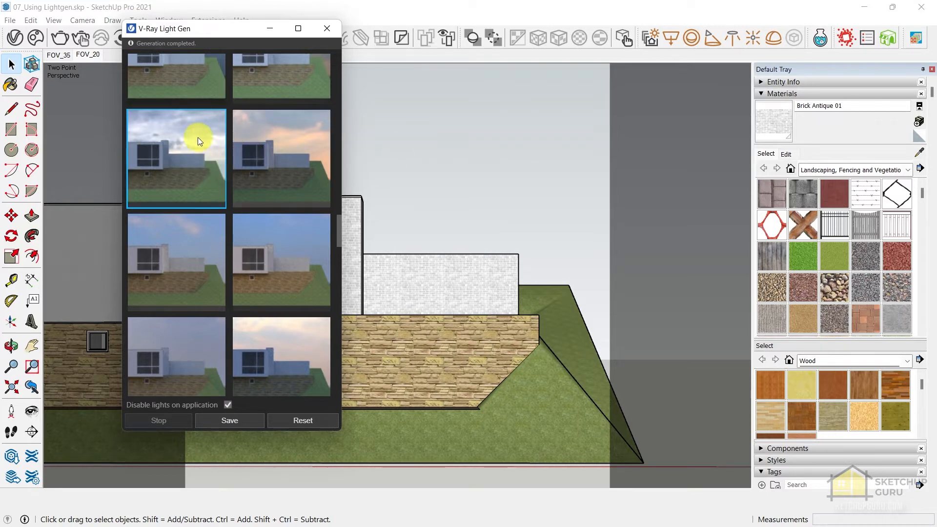
# Start an interactive render and apply the Light Gen variant with the soft blue-pink dusk sky and lit white walls.
pyautogui.moveTo(226, 31); pyautogui.dragTo(143, 60)
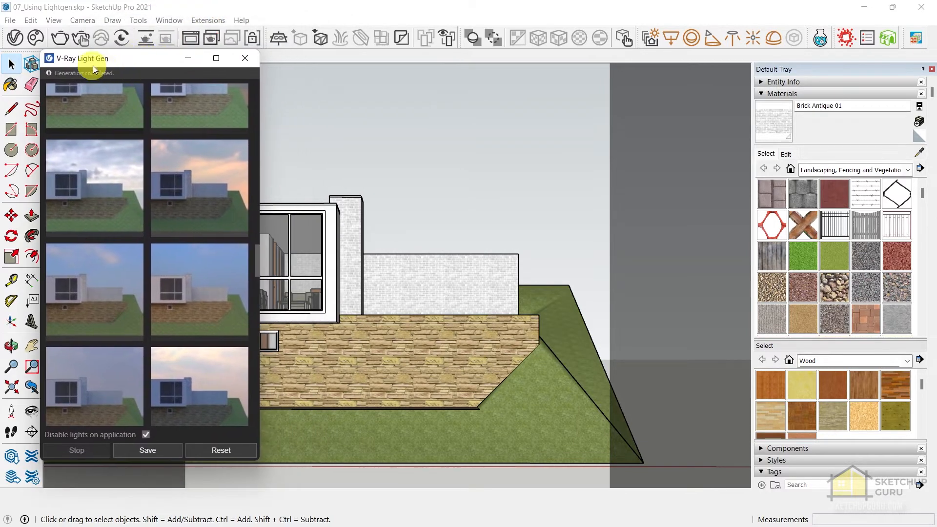
pyautogui.click(81, 38)
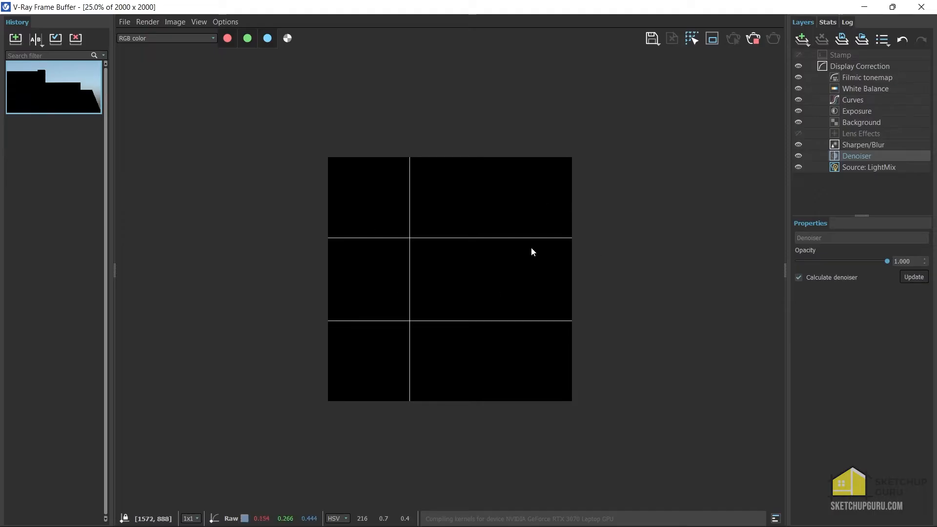
pyautogui.moveTo(356, 7)
pyautogui.mouseDown()
pyautogui.moveTo(366, 80)
pyautogui.moveTo(303, 36)
pyautogui.mouseUp()
pyautogui.click(68, 75)
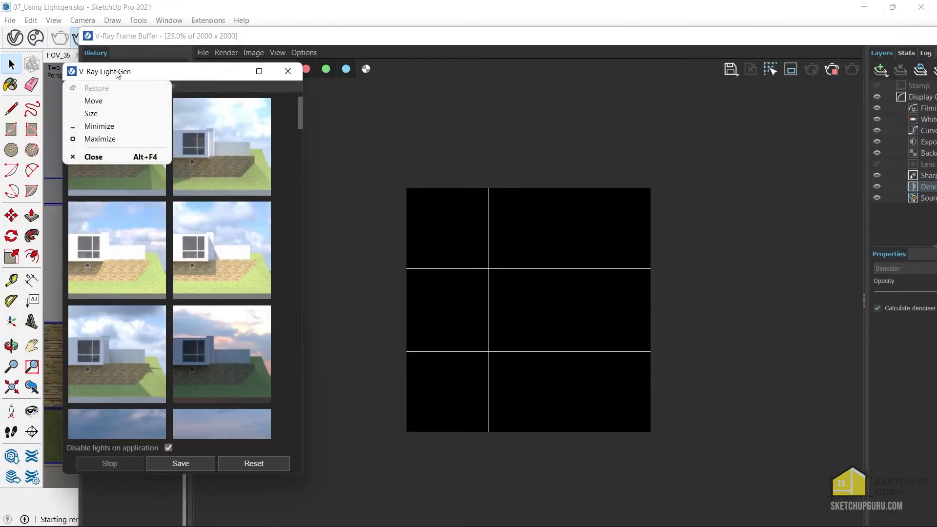
pyautogui.click(125, 74)
pyautogui.moveTo(142, 72); pyautogui.dragTo(162, 34)
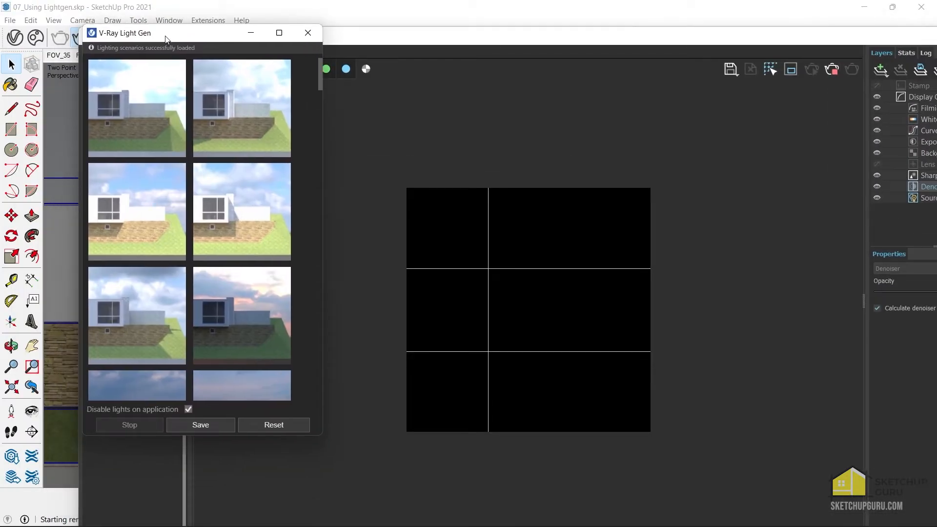
pyautogui.scroll(-3, 250, 169)
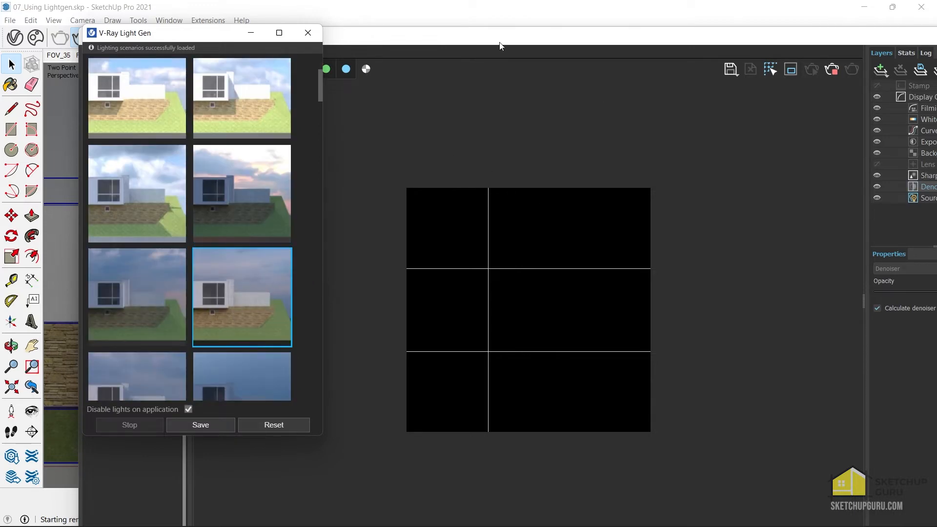
# Enable the LIGHT_GEN_DOME 0 light in the LightMix layer of the V-Ray Frame Buffer.
pyautogui.doubleClick(521, 41)
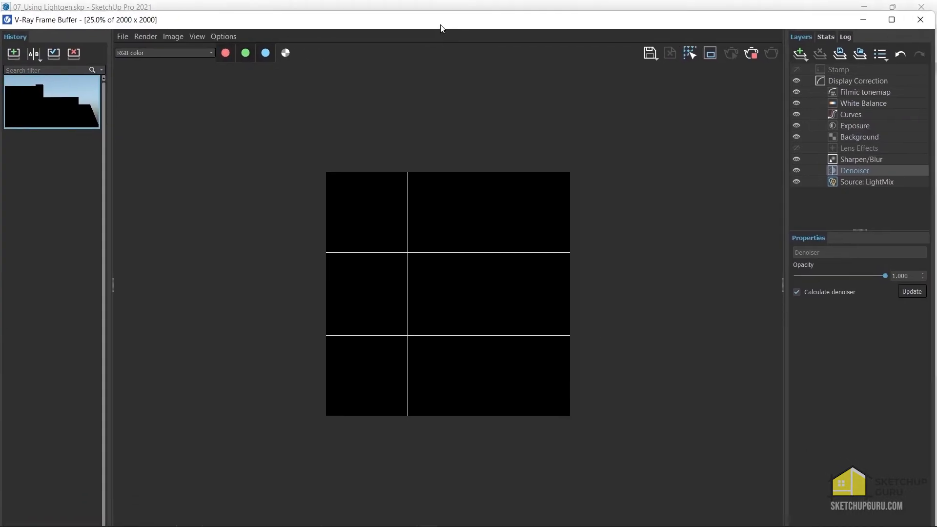
pyautogui.click(857, 181)
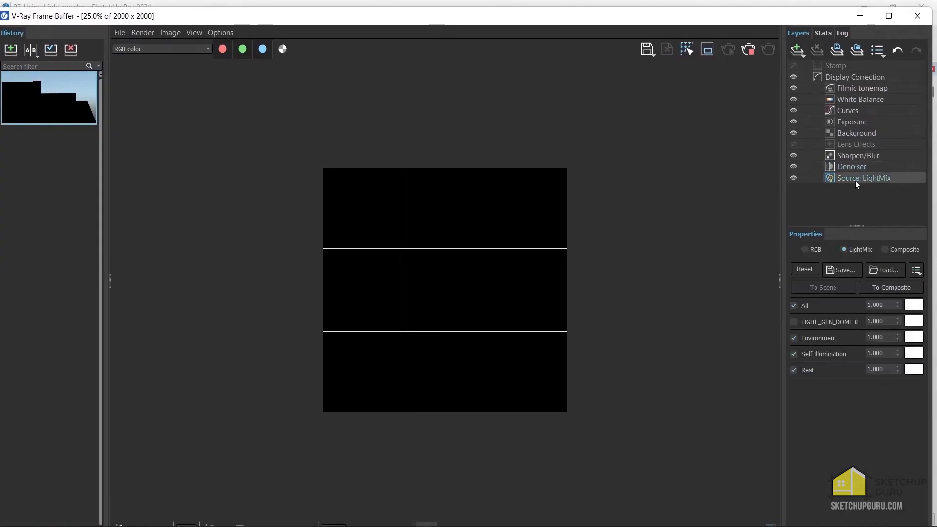
pyautogui.click(794, 322)
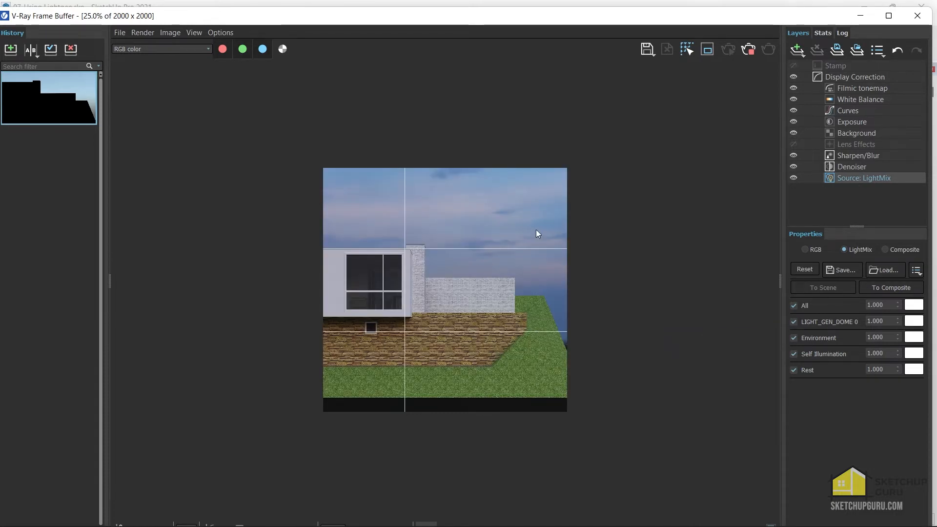
# Try the sunset-cloud variant and the dark blue cloudy variant beside it in the interactive render.
pyautogui.moveTo(459, 25); pyautogui.dragTo(662, 23)
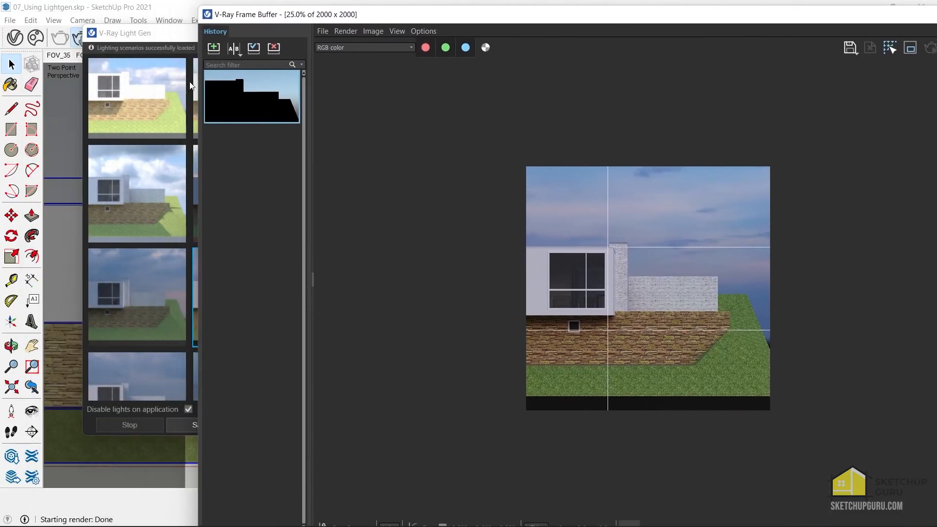
pyautogui.moveTo(153, 38); pyautogui.dragTo(141, 51)
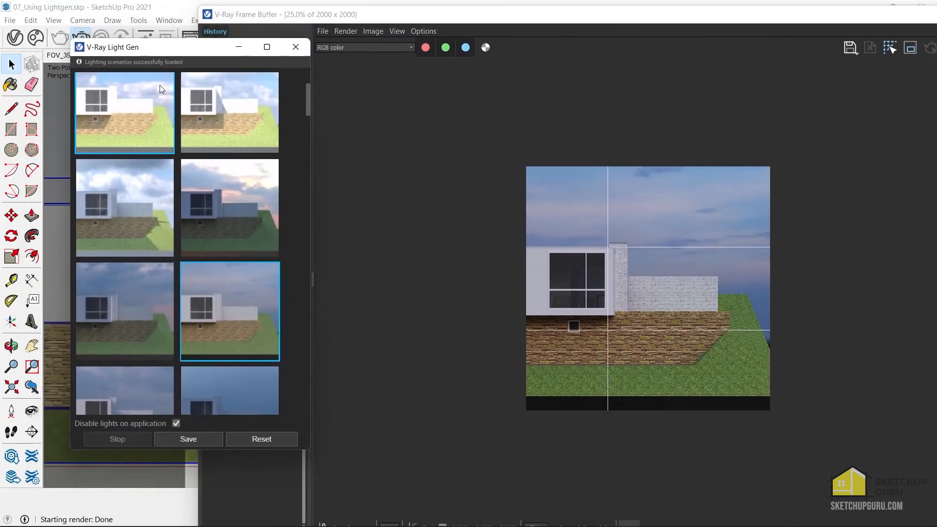
pyautogui.click(241, 185)
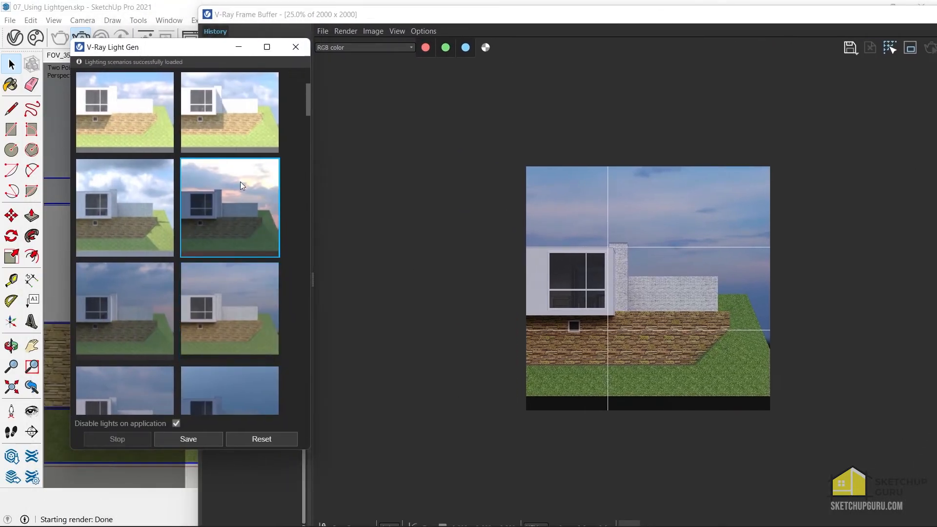
pyautogui.click(148, 293)
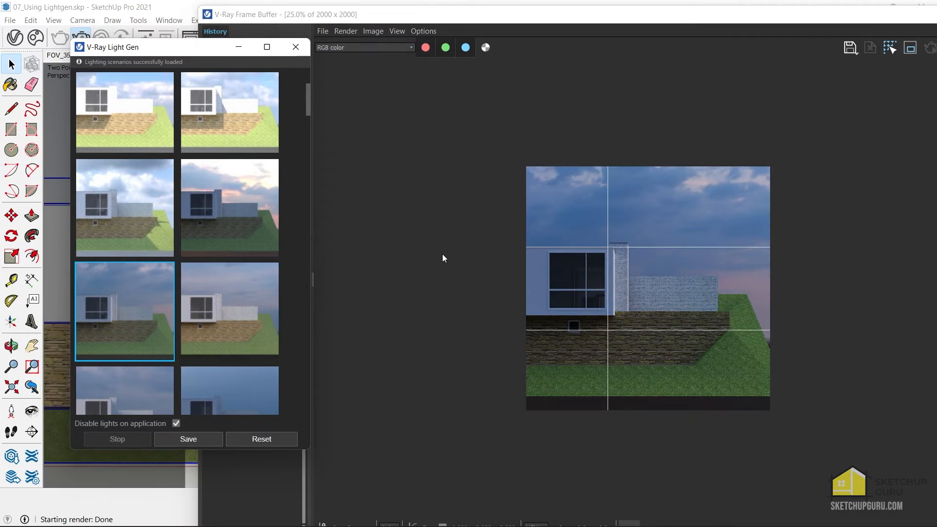
# Apply the pale overcast variant with the warm yellow ground strip and save its render to the frame buffer history.
pyautogui.scroll(-3, 211, 283)
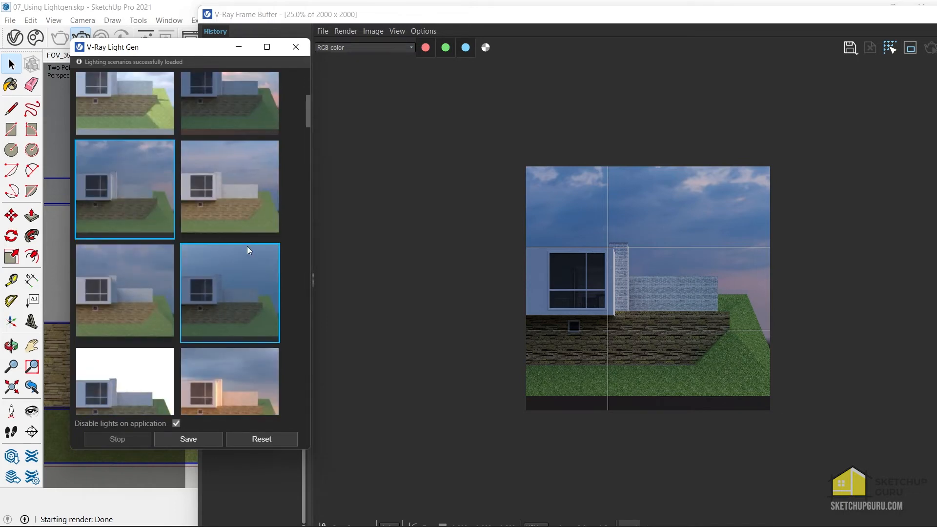
pyautogui.scroll(-1, 234, 235)
pyautogui.scroll(-1, 225, 244)
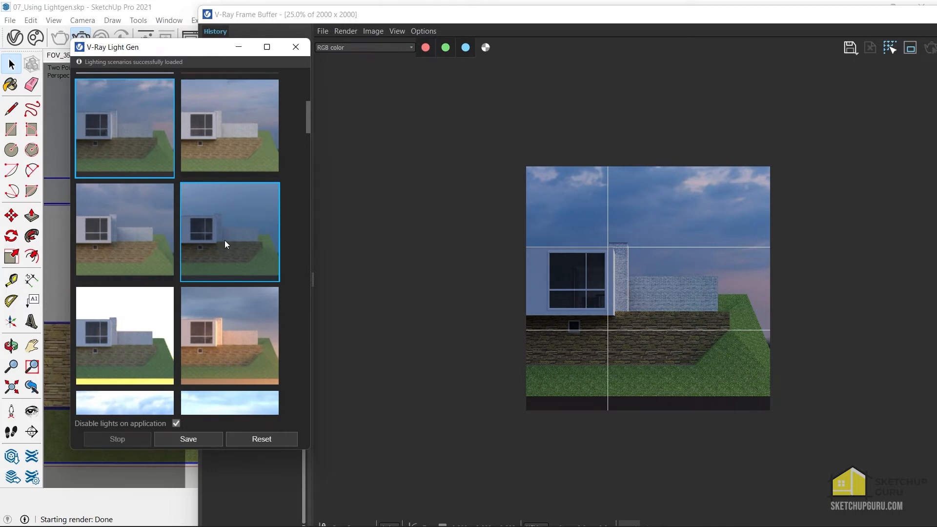
pyautogui.scroll(-3, 244, 160)
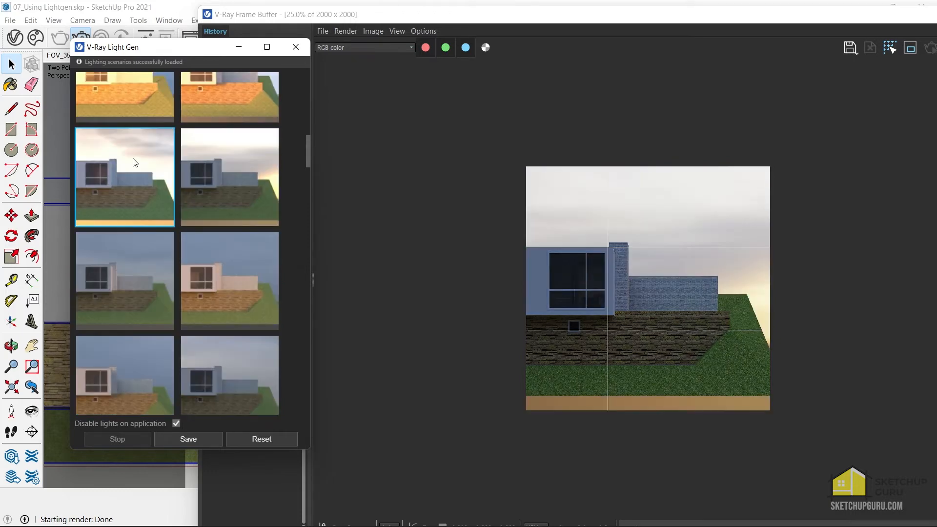
pyautogui.click(135, 163)
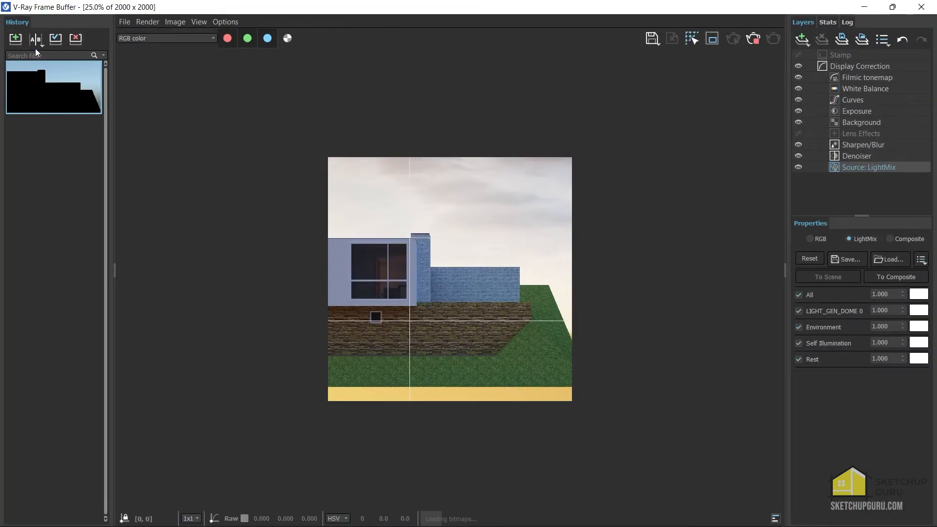
pyautogui.click(16, 39)
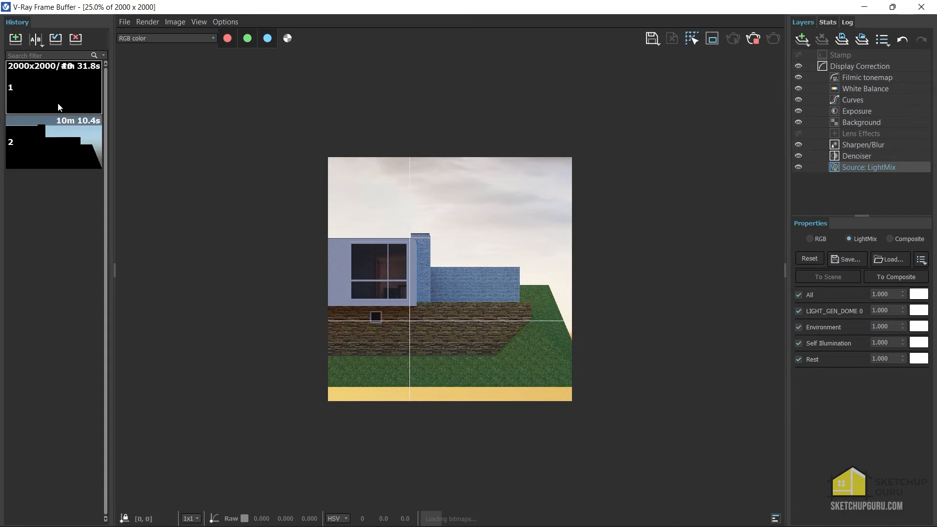
# Apply the variant with orange sunset clouds over dark ground and show its render in the full-size frame buffer.
pyautogui.moveTo(264, 9)
pyautogui.mouseDown()
pyautogui.moveTo(386, 49)
pyautogui.moveTo(537, 37)
pyautogui.mouseUp()
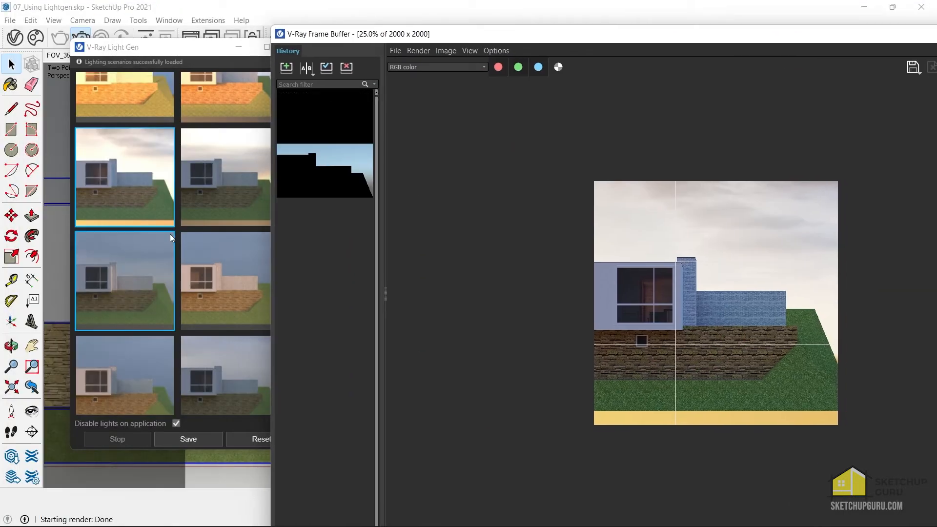
pyautogui.scroll(-2, 197, 258)
pyautogui.scroll(3, 198, 259)
pyautogui.click(171, 54)
pyautogui.click(216, 253)
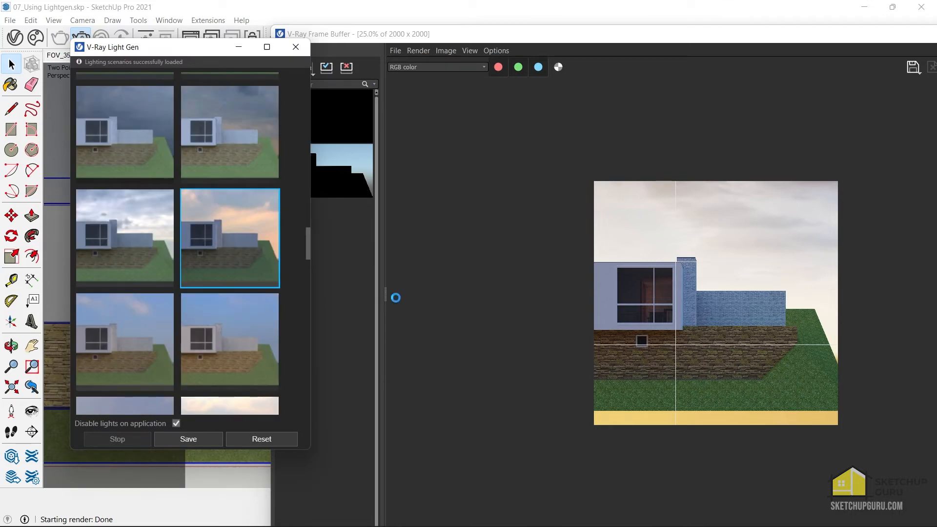
pyautogui.doubleClick(489, 36)
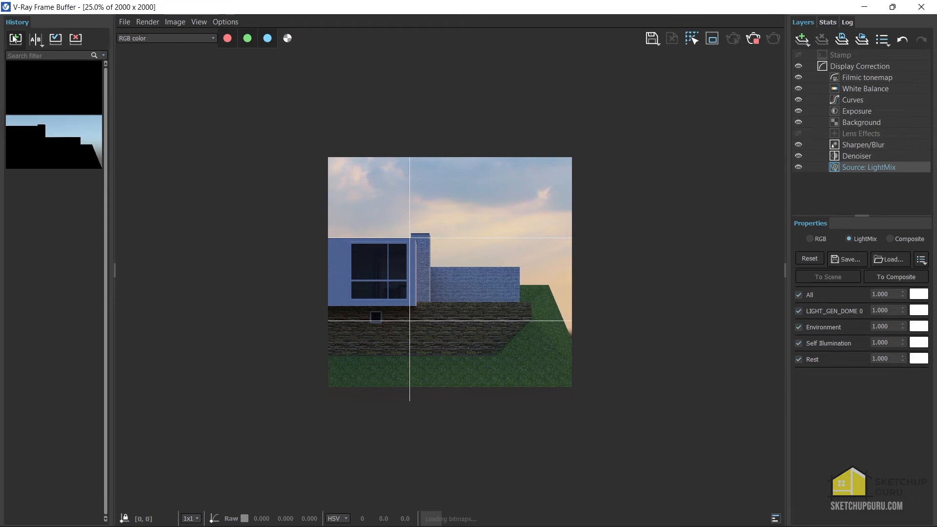
# Save the sunset-cloud render to the history and compare it A/B with the stored pale overcast render, sweeping the divider across the image.
pyautogui.click(16, 38)
pyautogui.click(35, 38)
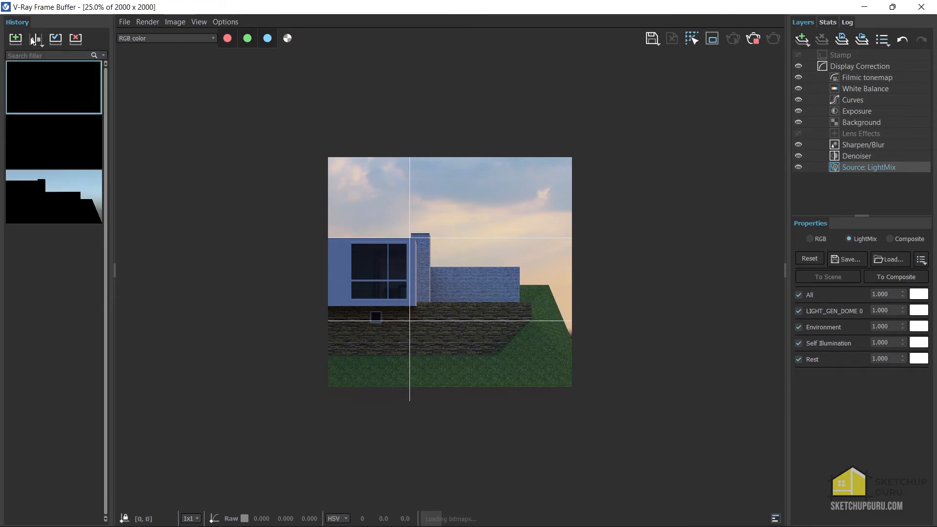
pyautogui.click(29, 88)
pyautogui.click(71, 133)
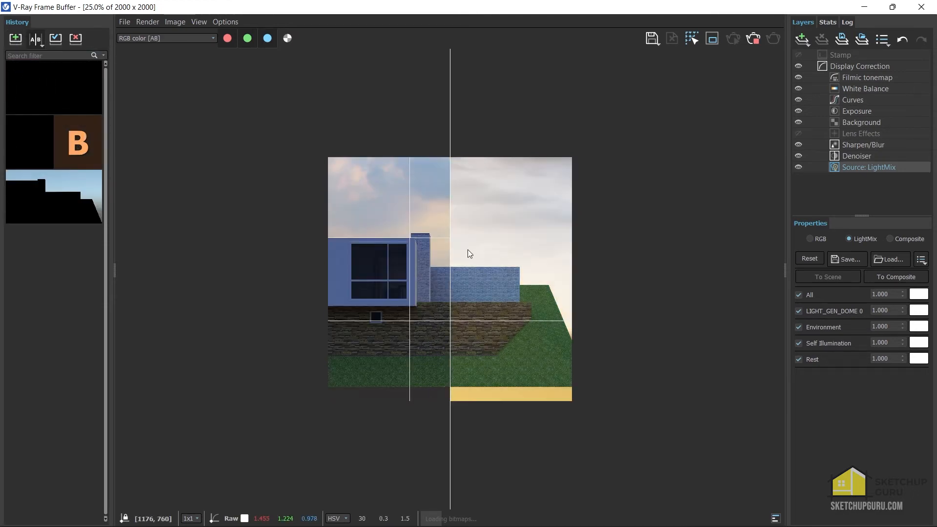
pyautogui.moveTo(529, 249); pyautogui.dragTo(691, 272)
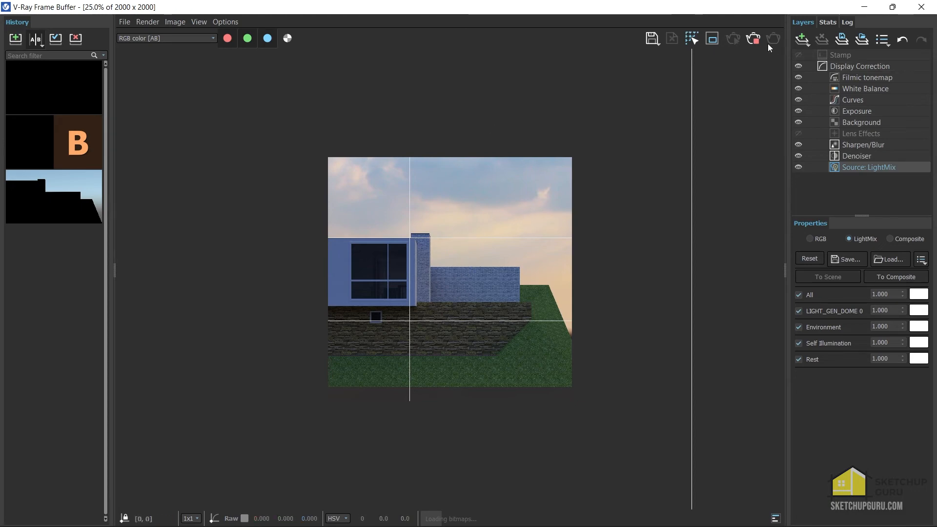
# Stop the interactive render and set the LIGHT_GEN_DOME 0 intensity in LightMix to 1.
pyautogui.click(754, 40)
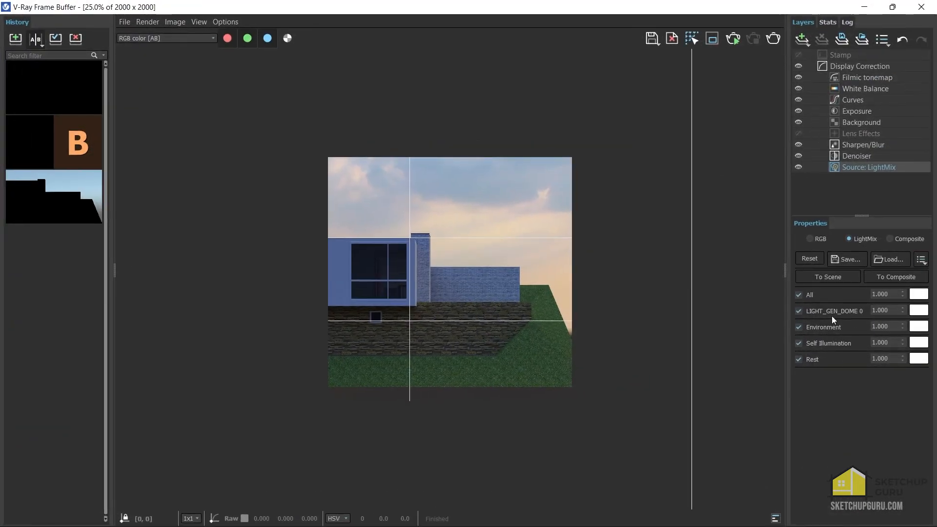
pyautogui.click(800, 314)
pyautogui.moveTo(903, 312)
pyautogui.mouseDown()
pyautogui.moveTo(896, 277)
pyautogui.moveTo(896, 312)
pyautogui.mouseUp()
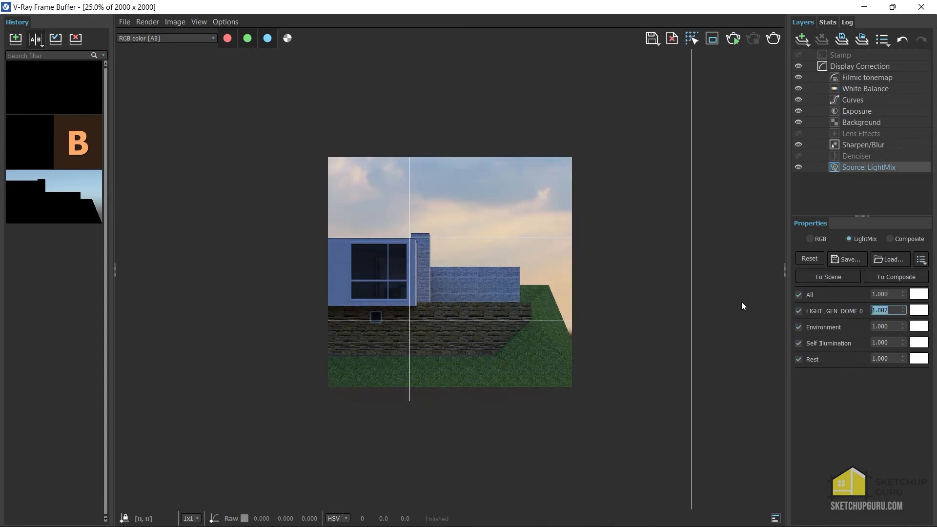
pyautogui.write('1')
pyautogui.press('Return')
# Bring V-Ray Light Gen into view and open its dialog for saving the lighting scenarios as a .lightset file, cancelling without saving.
pyautogui.moveTo(506, 12)
pyautogui.mouseDown()
pyautogui.moveTo(684, 89)
pyautogui.moveTo(740, 32)
pyautogui.mouseUp()
pyautogui.moveTo(140, 57); pyautogui.dragTo(385, 30)
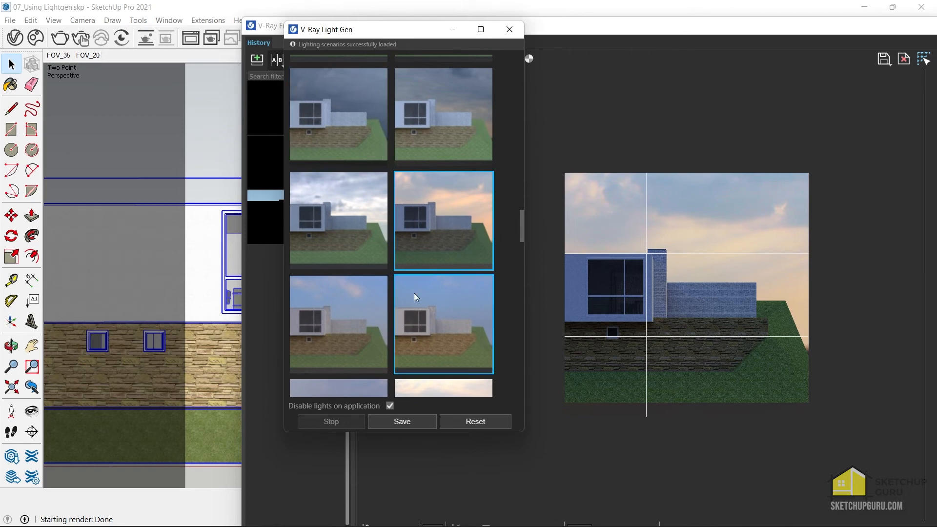
pyautogui.click(416, 423)
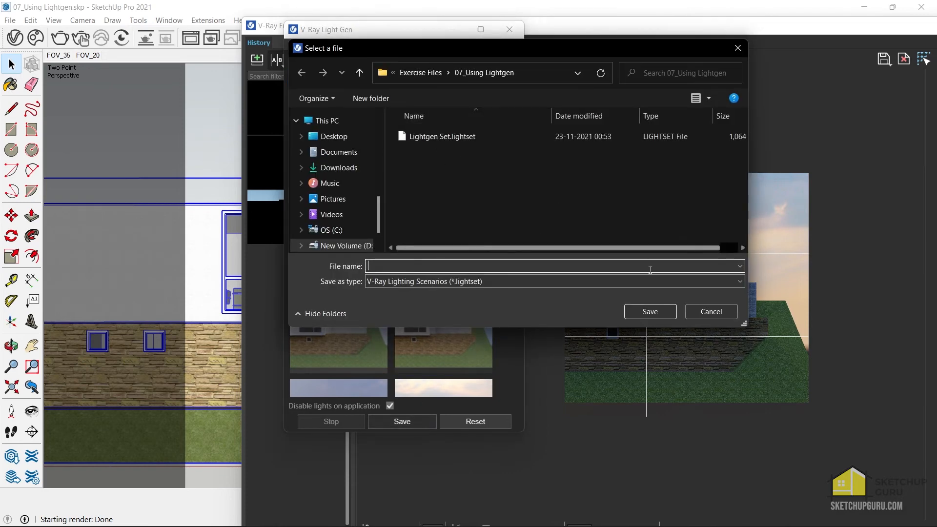
pyautogui.click(711, 312)
# Close V-Ray Light Gen and reopen it, moving the frame buffer aside to reach the main SketchUp window.
pyautogui.moveTo(371, 31); pyautogui.dragTo(305, 32)
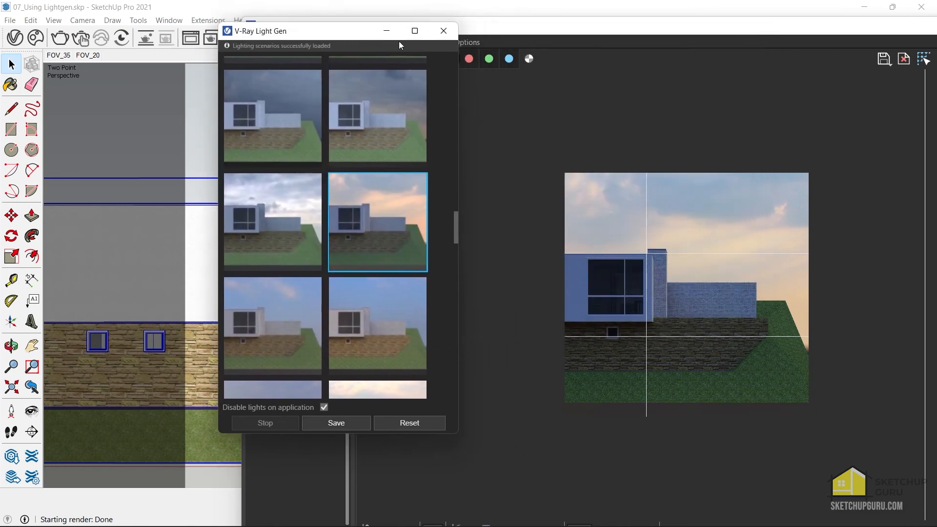
pyautogui.click(443, 31)
pyautogui.moveTo(409, 86); pyautogui.dragTo(365, 124)
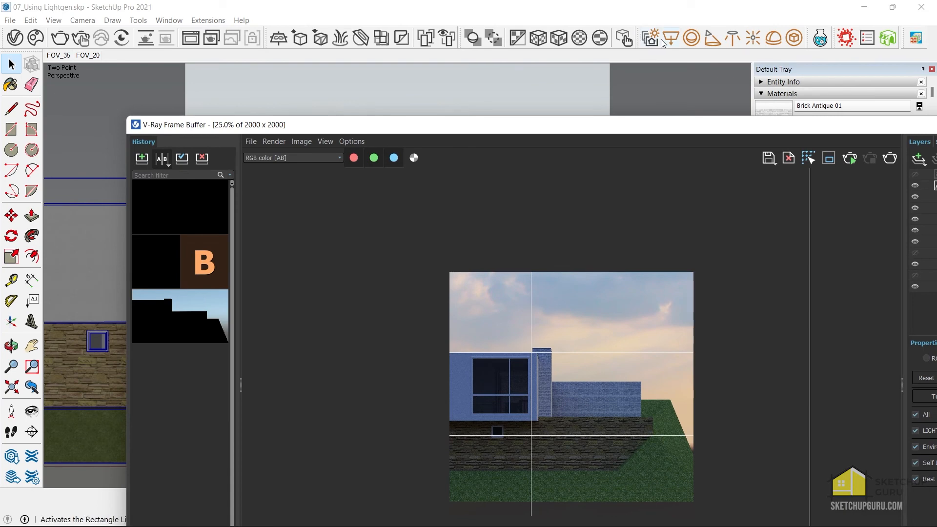
pyautogui.click(651, 38)
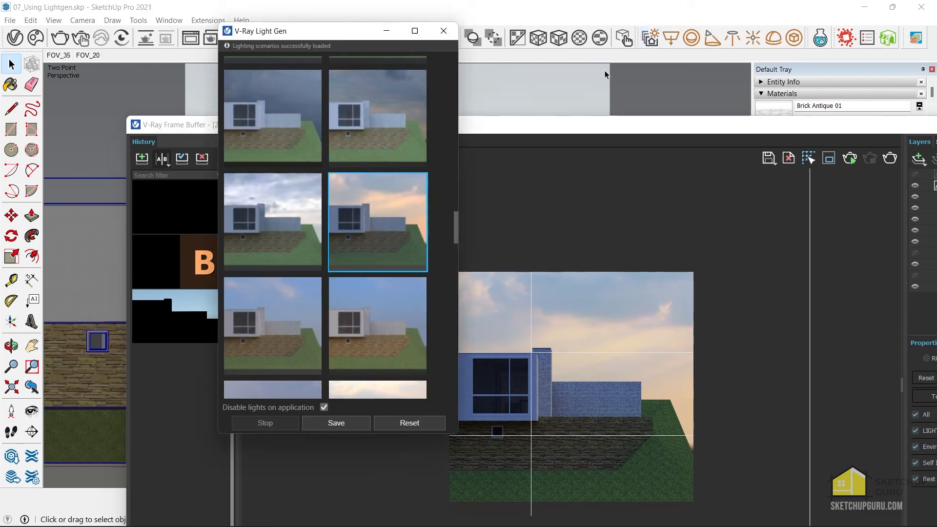
# Reset the current Light Gen variants, load the saved Lightgen Set.lightset scenarios and browse the loaded variants.
pyautogui.click(417, 420)
pyautogui.click(421, 423)
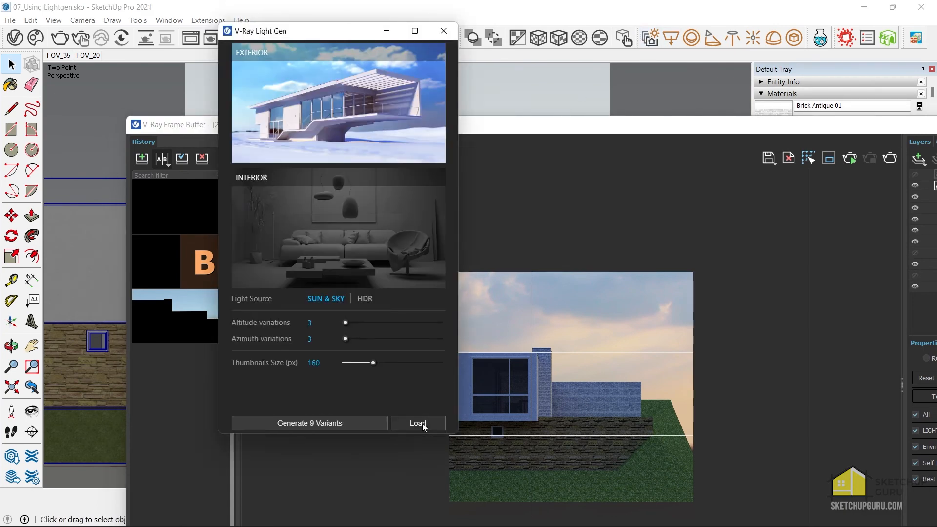
pyautogui.doubleClick(376, 136)
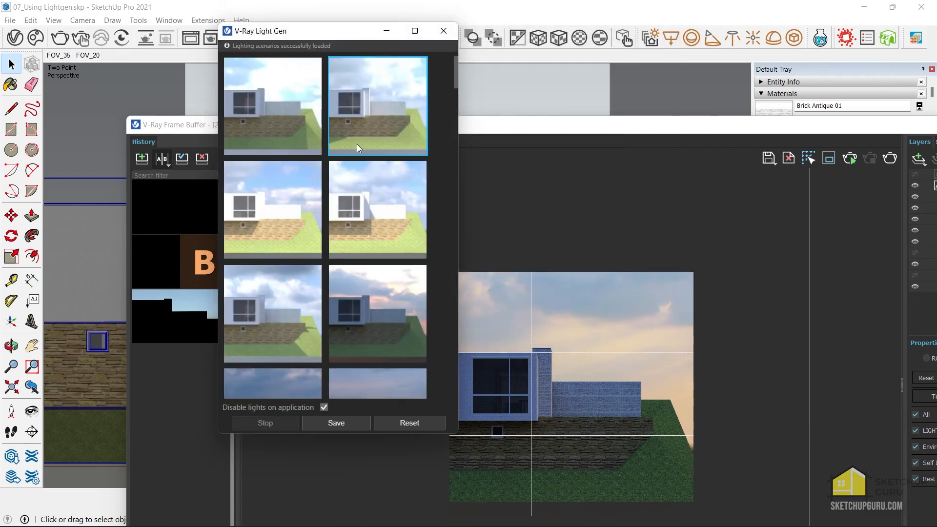
pyautogui.scroll(-3, 352, 161)
pyautogui.scroll(2, 405, 227)
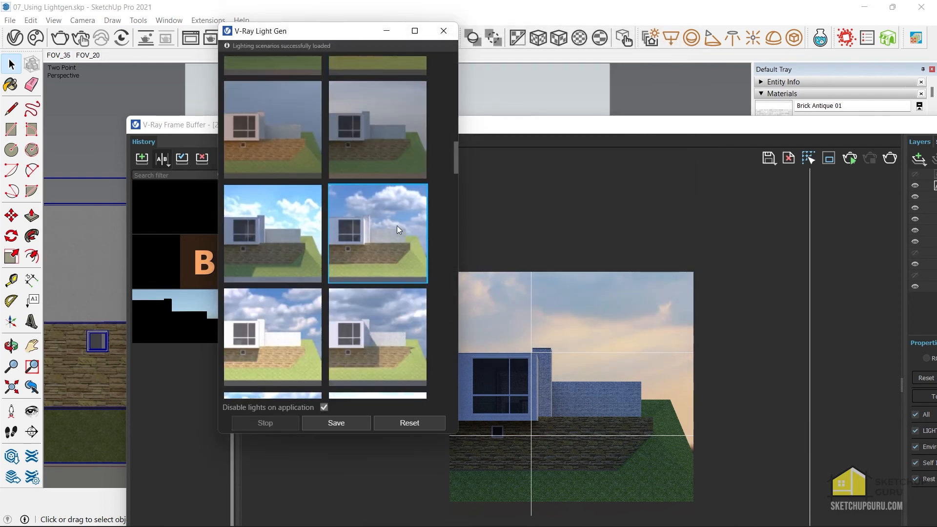
pyautogui.click(342, 221)
pyautogui.scroll(-1, 341, 221)
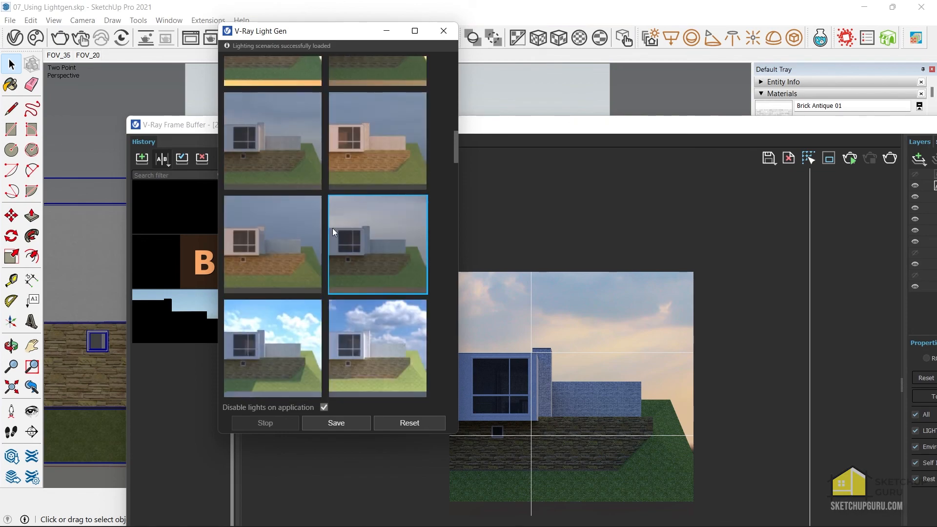